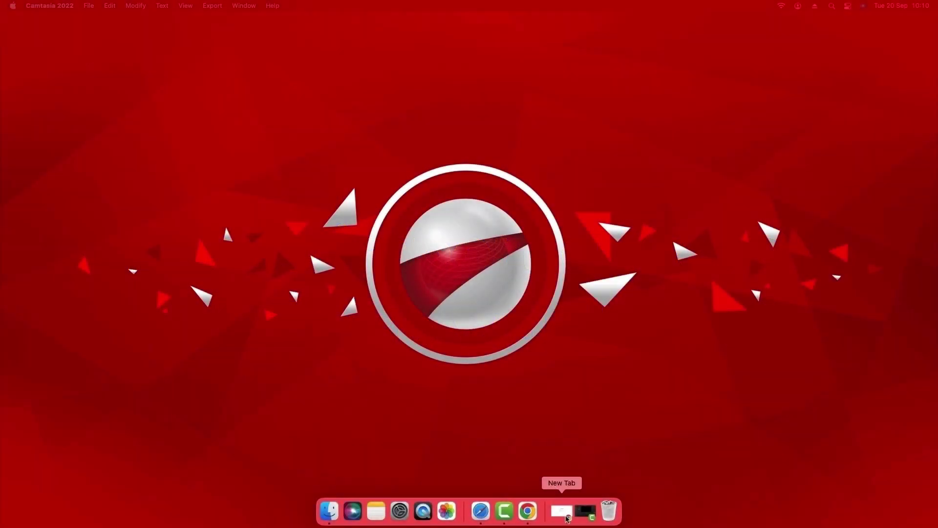
# Launch Chrome from the Dock once the title card ends.
pyautogui.click(564, 512)
# Load afrihost.com and go to the ClientZone login page.
pyautogui.write('afrihost.com')
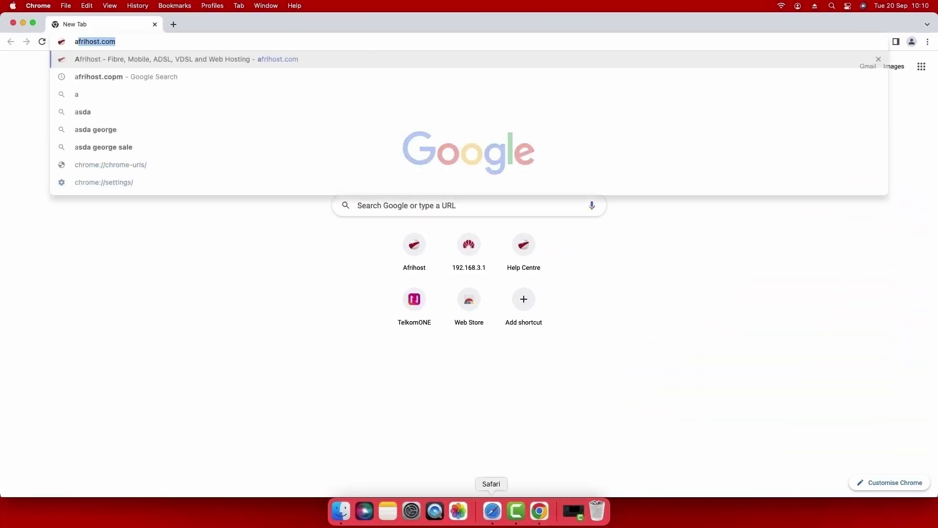
pyautogui.press('Return')
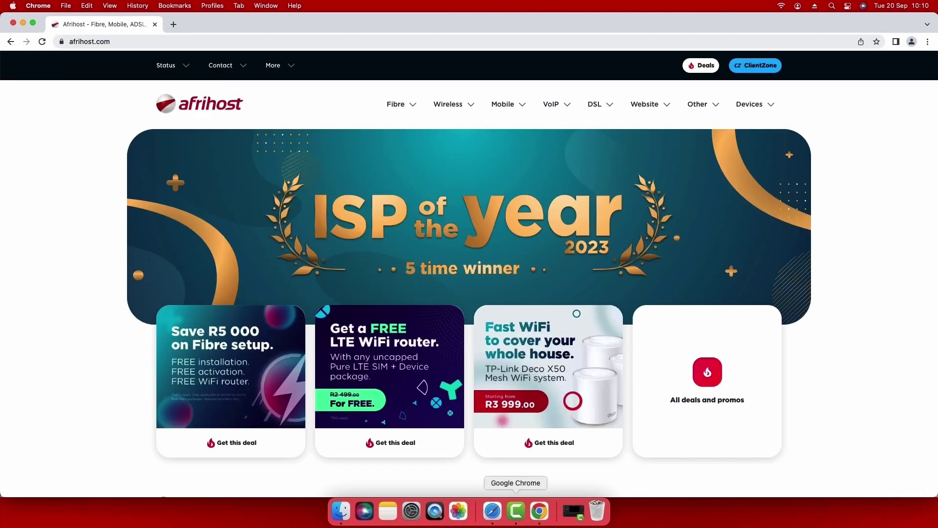
pyautogui.click(755, 68)
# Log into ClientZone with the account e-mail and password, then submit the one-time PIN.
pyautogui.click(520, 248)
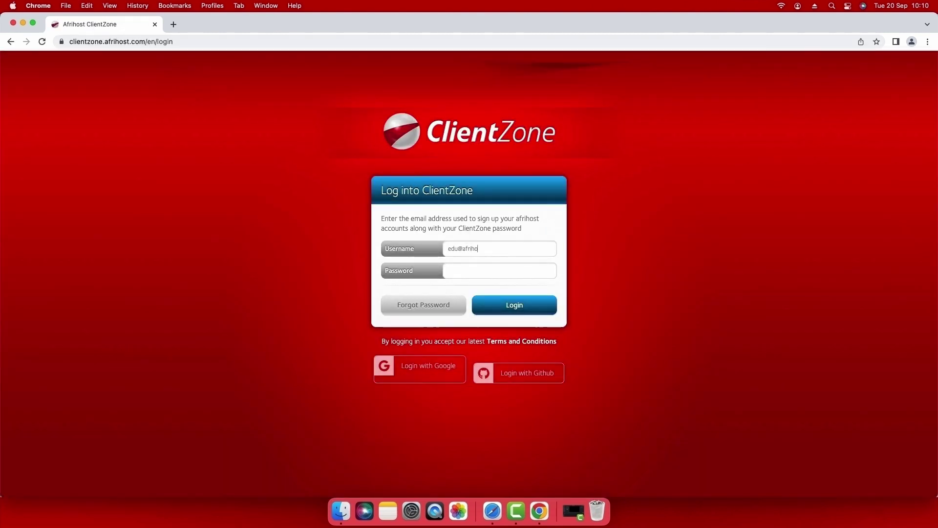
pyautogui.click(544, 273)
pyautogui.write('********')
pyautogui.click(535, 306)
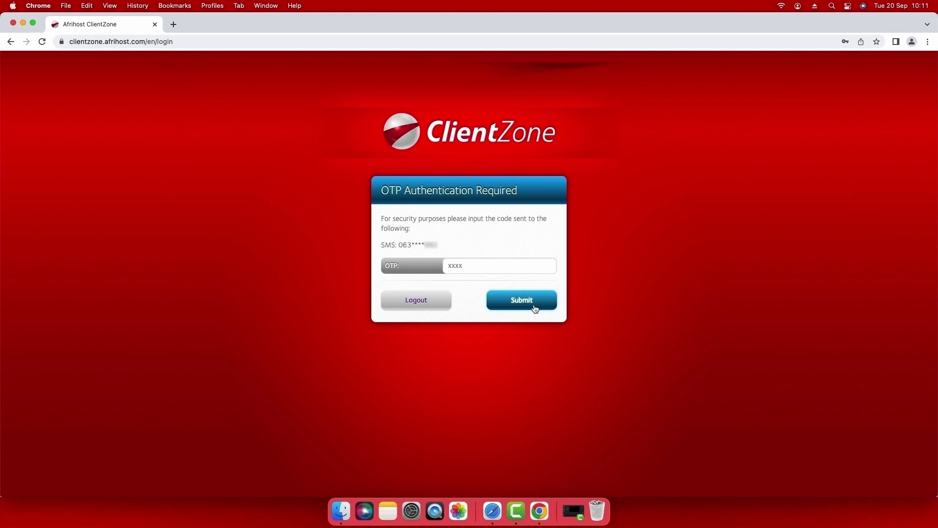
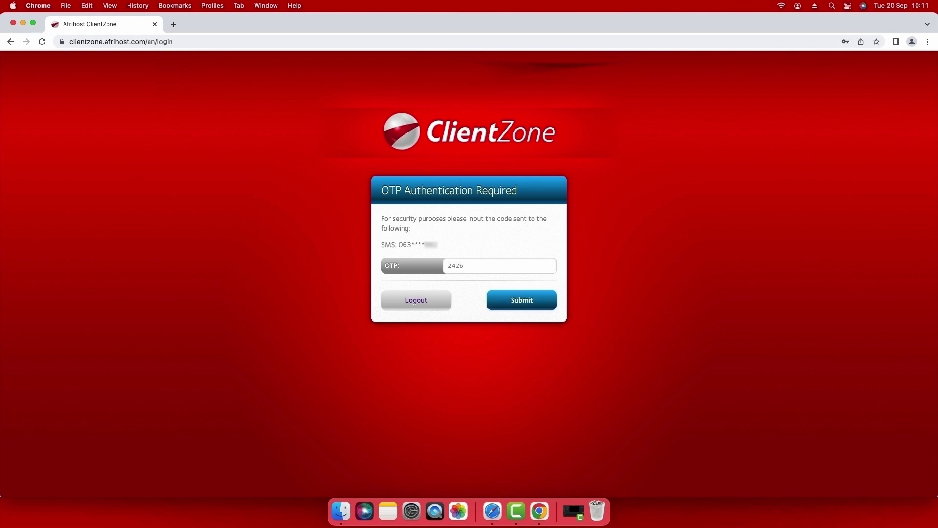
pyautogui.click(514, 303)
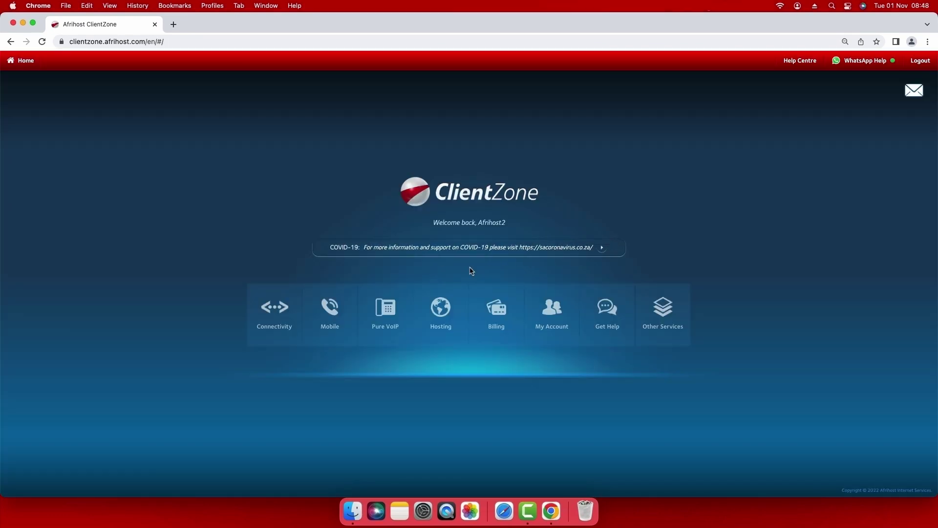
# Open the afrivideotutorials.com hosting package's Website Manager and log into cPanel.
pyautogui.click(450, 313)
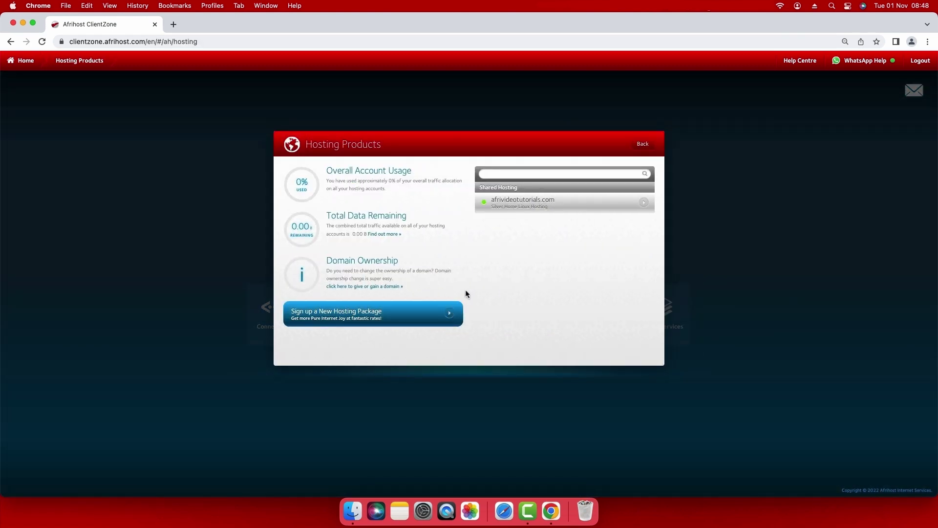
pyautogui.click(525, 204)
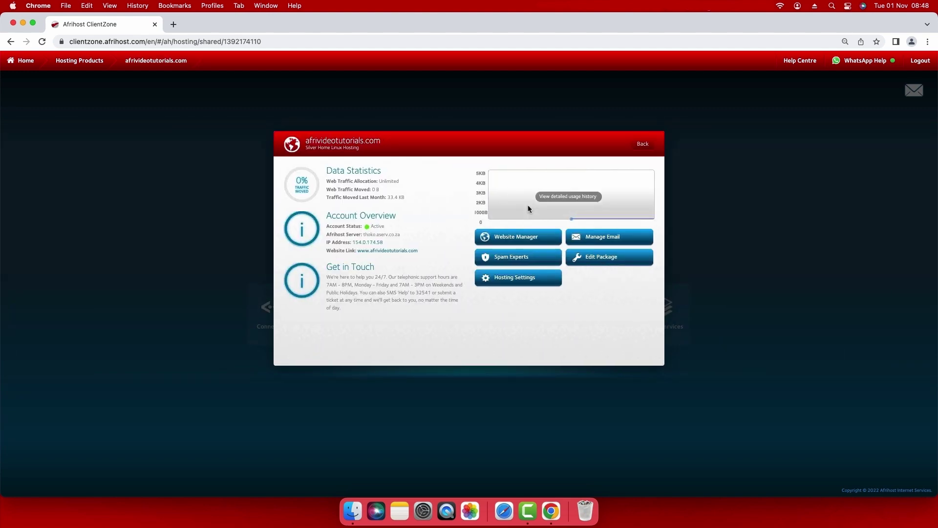
pyautogui.click(525, 238)
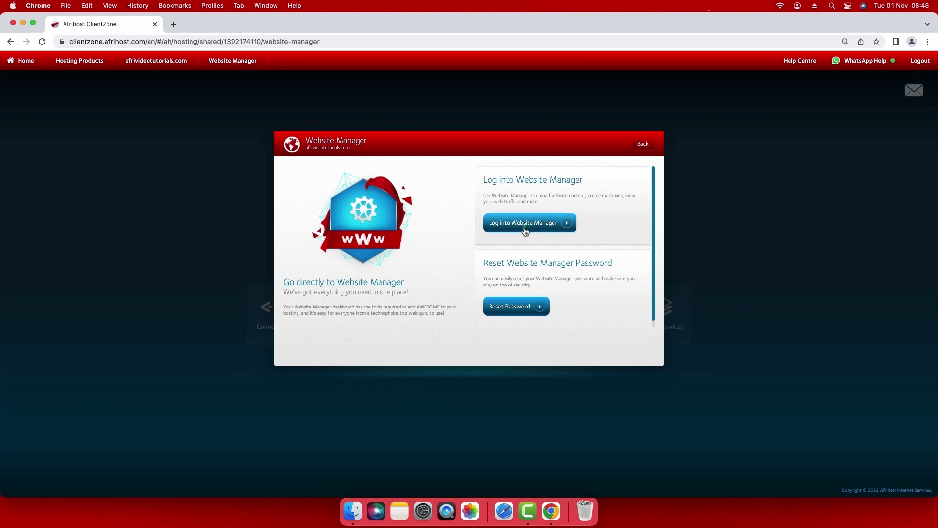
pyautogui.click(525, 230)
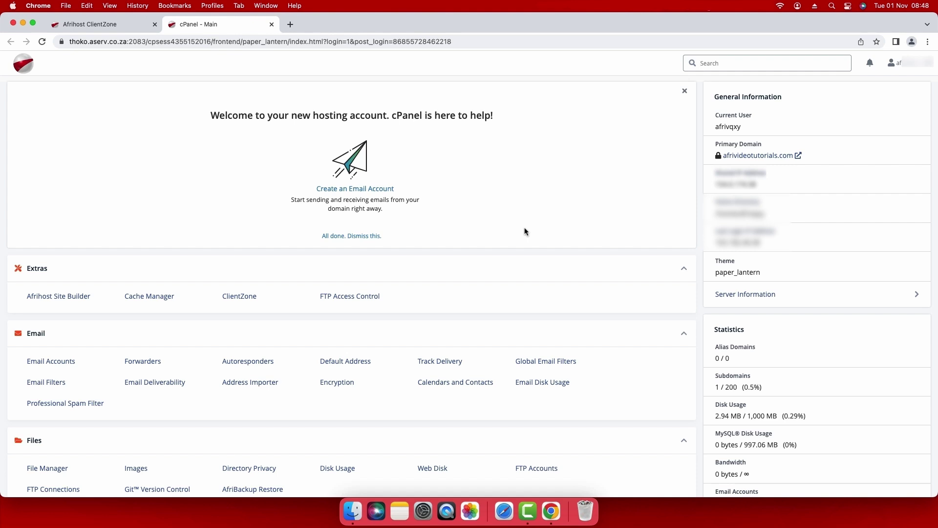
# Start the MySQL Database Wizard and create a database named helpdb.
pyautogui.scroll(-10, 526, 231)
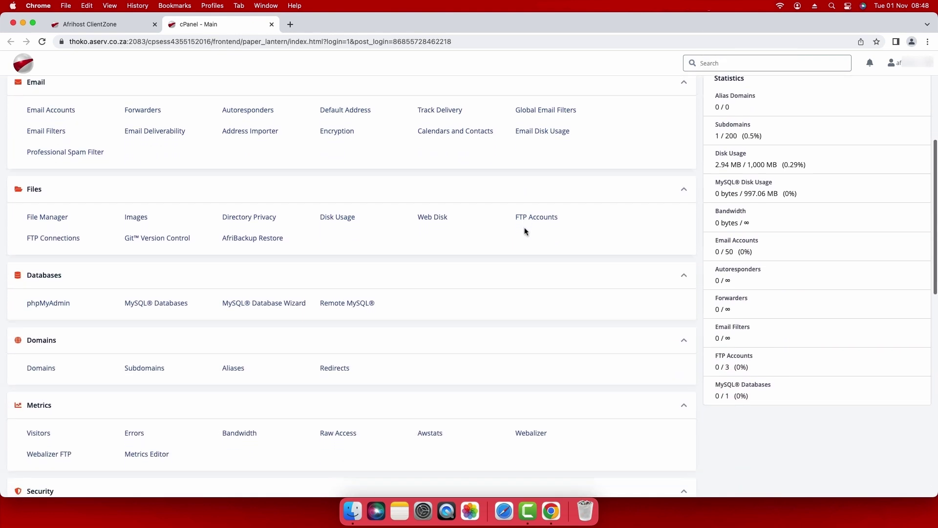
pyautogui.scroll(-2, 525, 232)
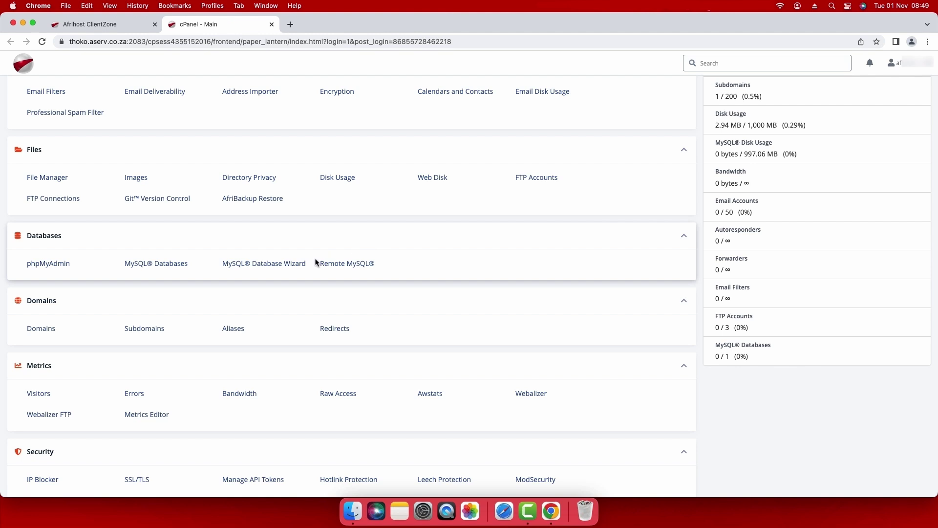
pyautogui.click(286, 264)
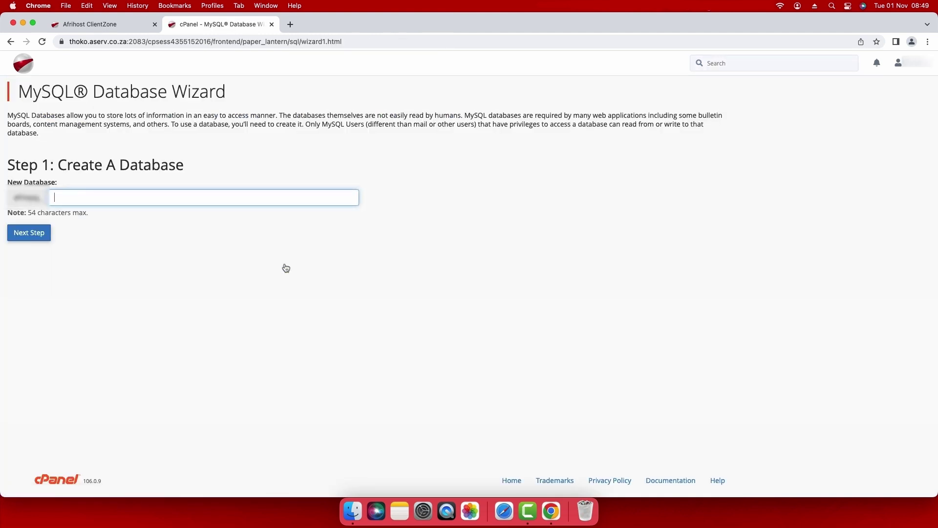
pyautogui.write('helpdb')
pyautogui.click(31, 234)
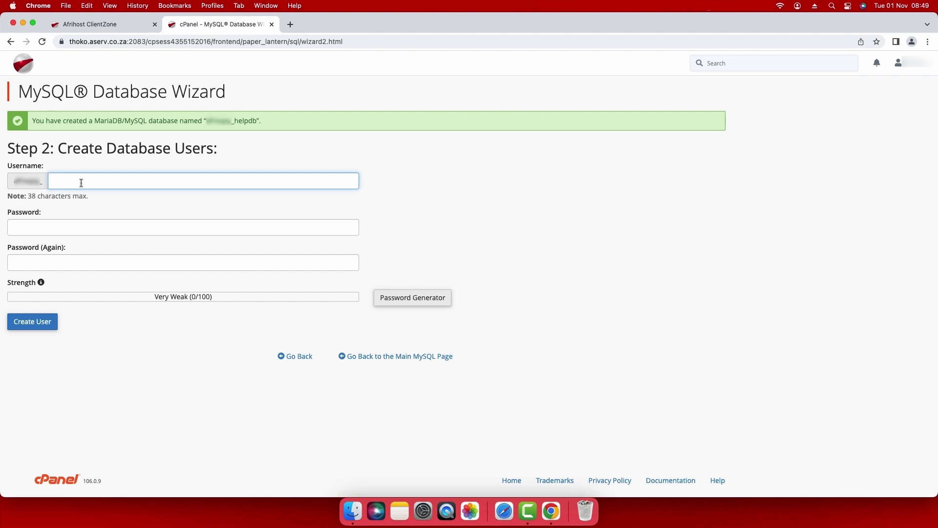
# Create database user helpuser with a password entered twice.
pyautogui.write('helpuser')
pyautogui.click(77, 227)
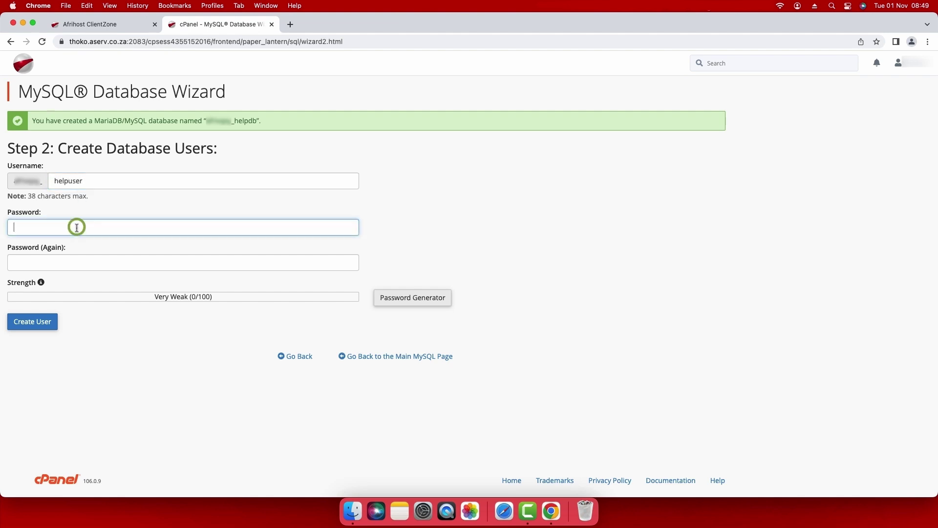
pyautogui.write('********')
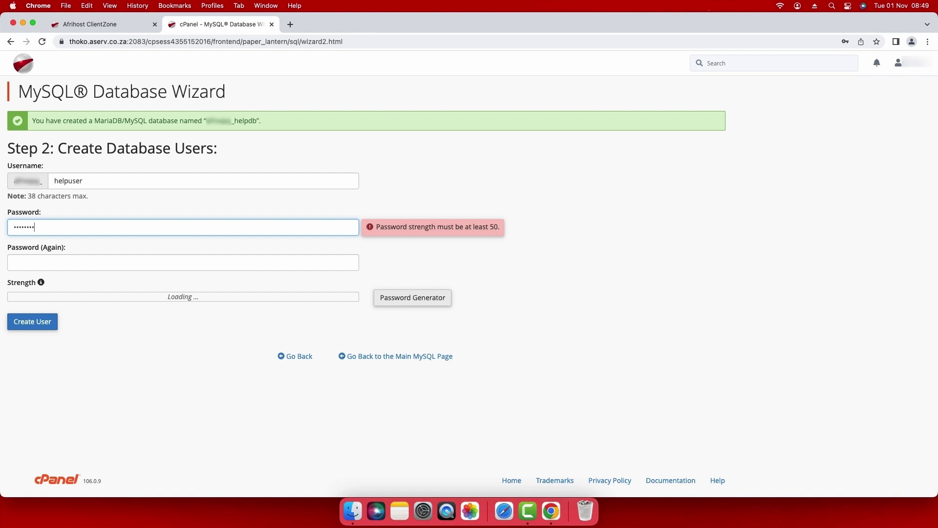
pyautogui.click(76, 264)
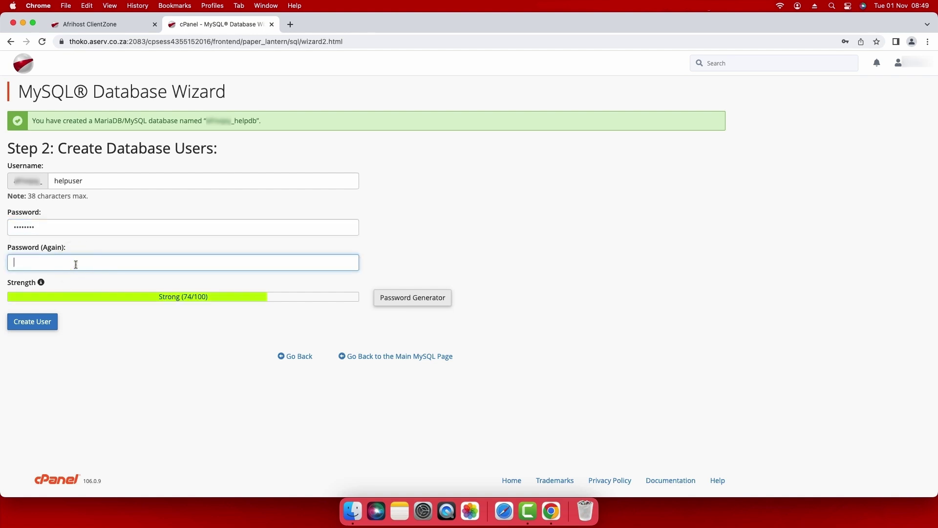
pyautogui.write('********')
pyautogui.click(43, 328)
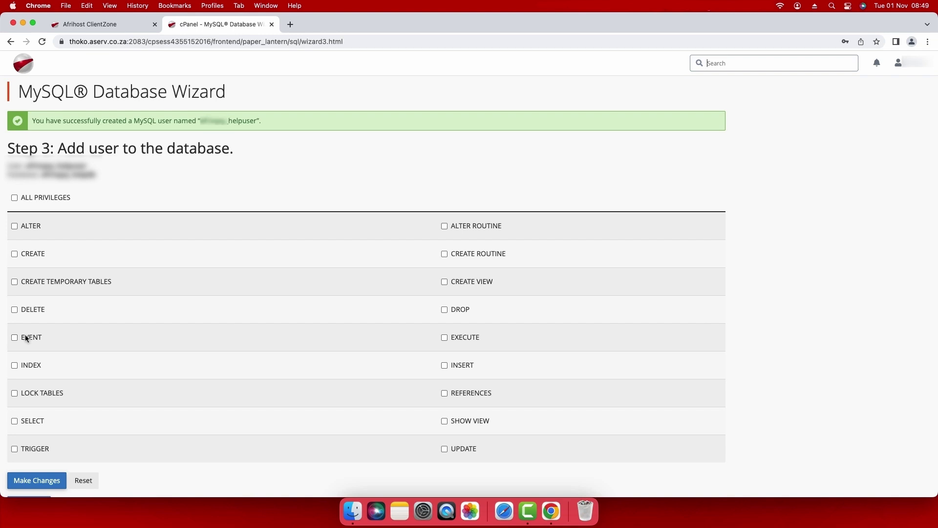
# Grant helpuser ALL PRIVILEGES on helpdb and add it to the database.
pyautogui.click(15, 198)
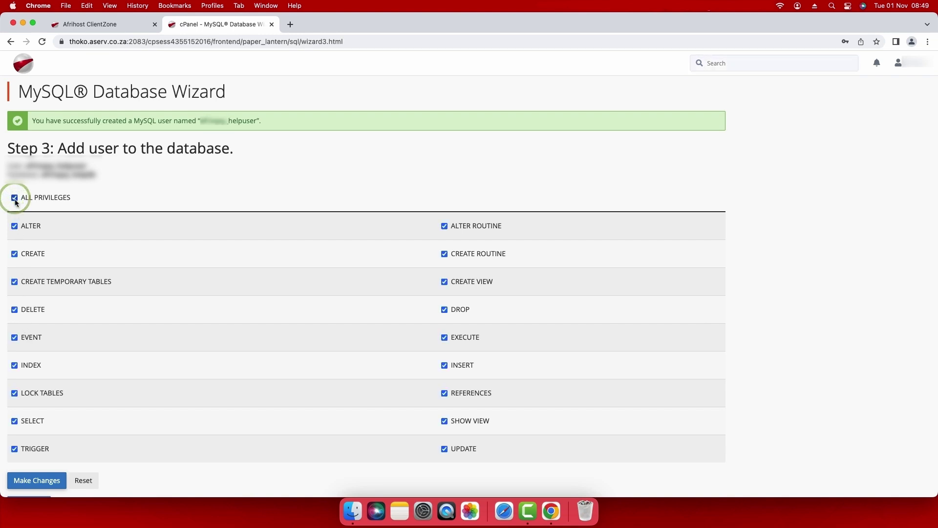
pyautogui.scroll(-1, 45, 429)
pyautogui.scroll(-2, 45, 430)
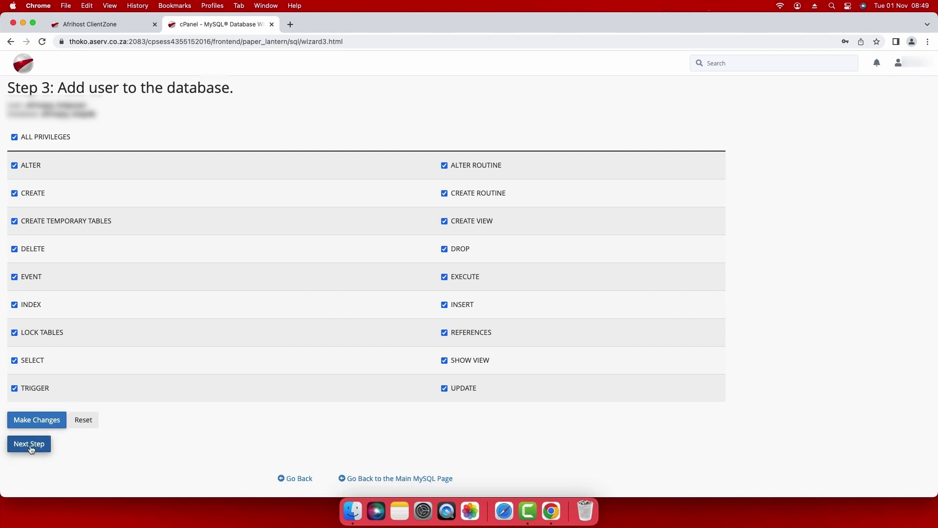
pyautogui.click(29, 444)
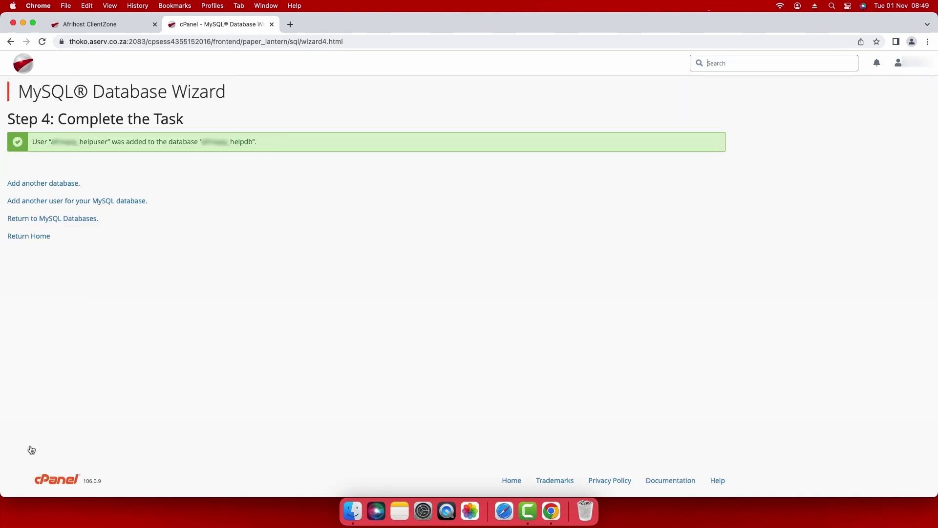
# Return to cPanel home, launch phpMyAdmin, and open helpdb's Import page.
pyautogui.click(28, 237)
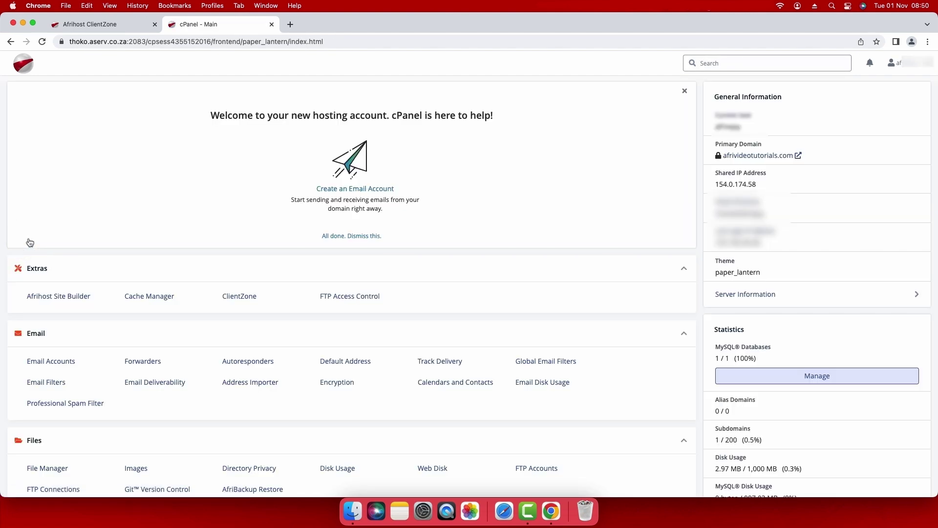
pyautogui.scroll(-10, 29, 242)
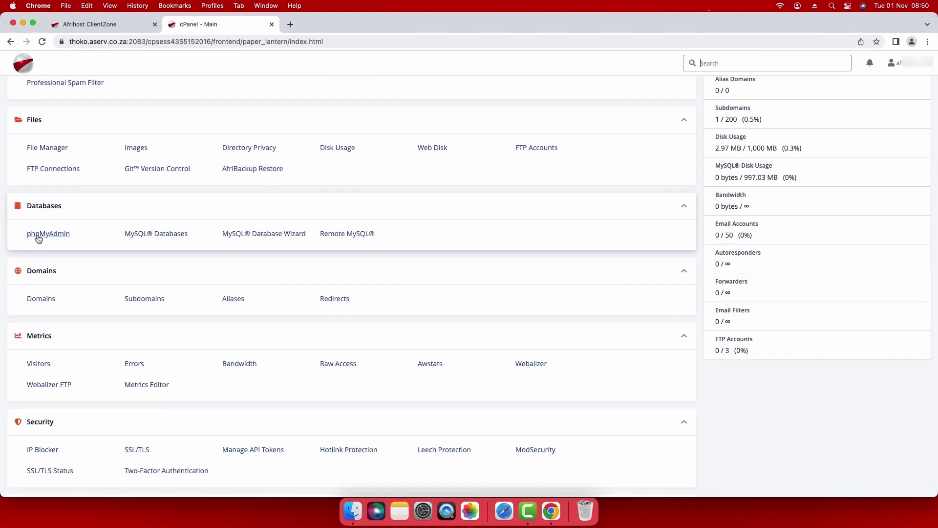
pyautogui.click(38, 236)
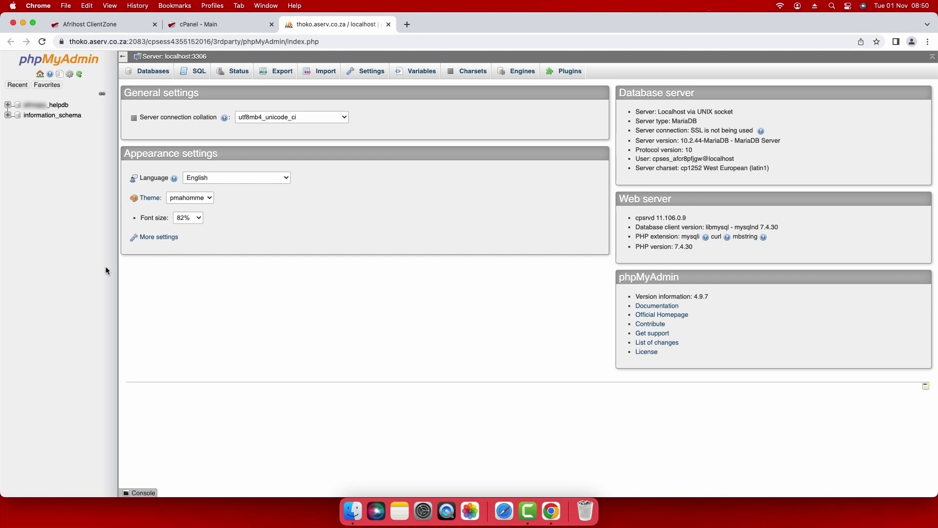
pyautogui.click(51, 105)
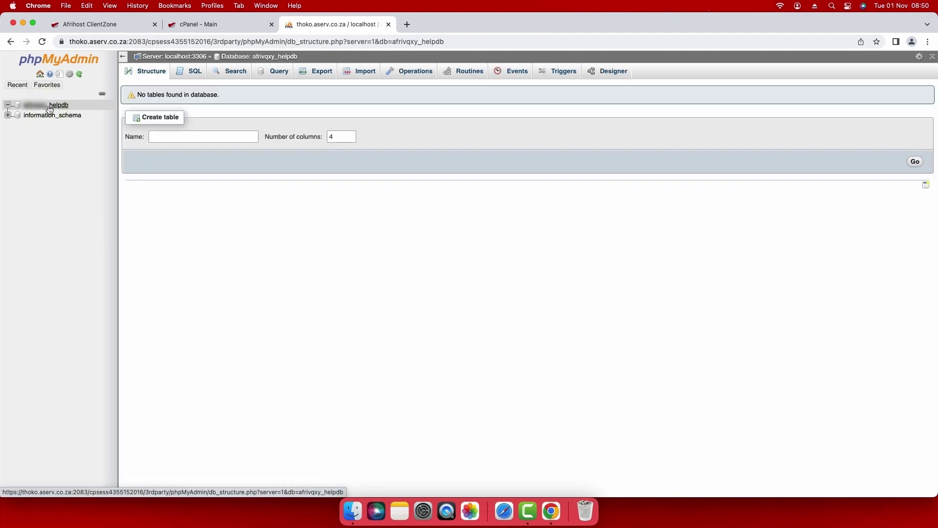
pyautogui.click(365, 76)
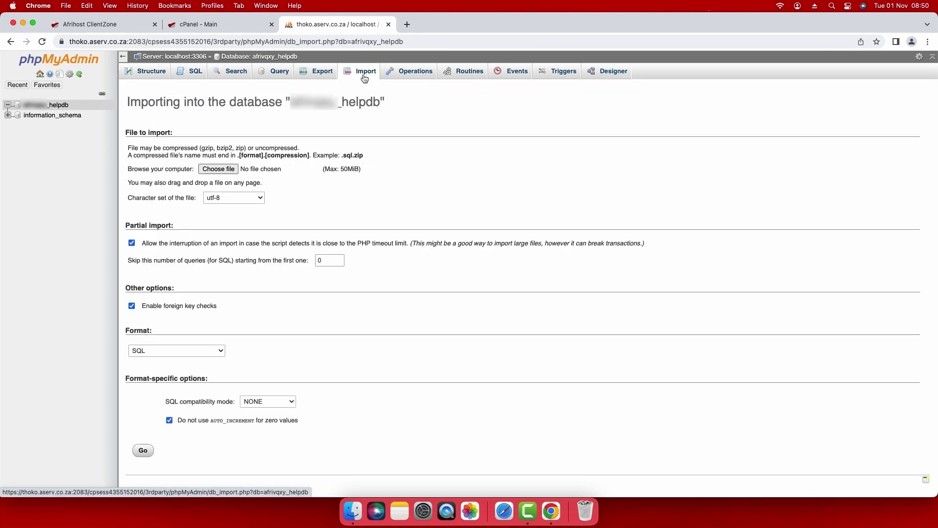
# Choose TestDB.sql from the Desktop and run the import into helpdb.
pyautogui.click(218, 169)
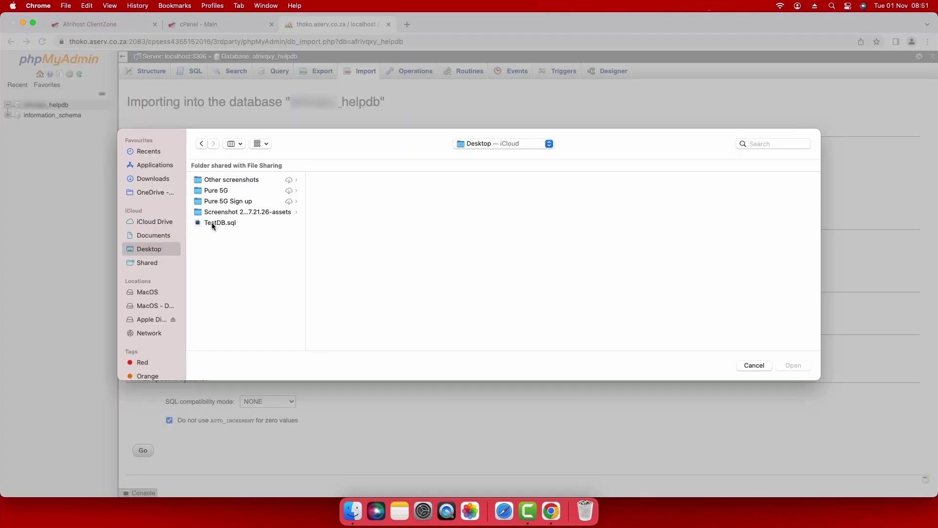
pyautogui.click(214, 223)
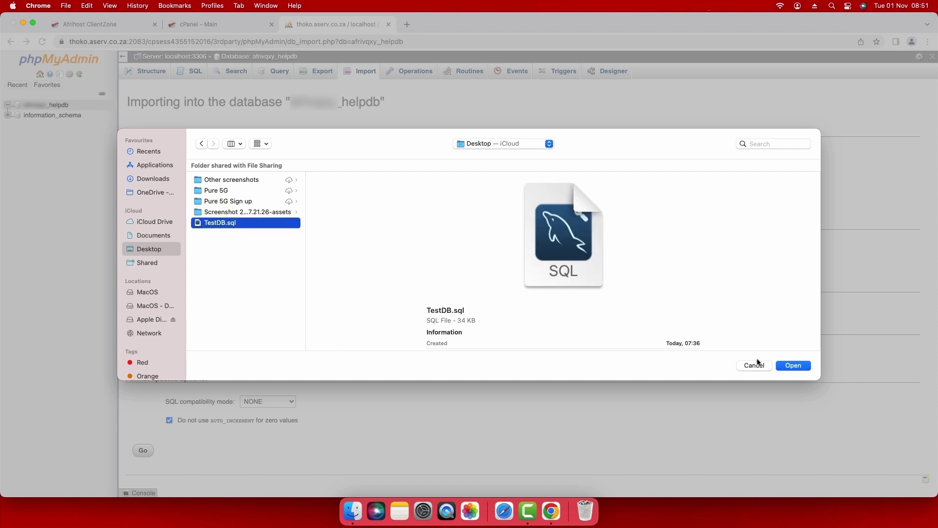
pyautogui.click(794, 367)
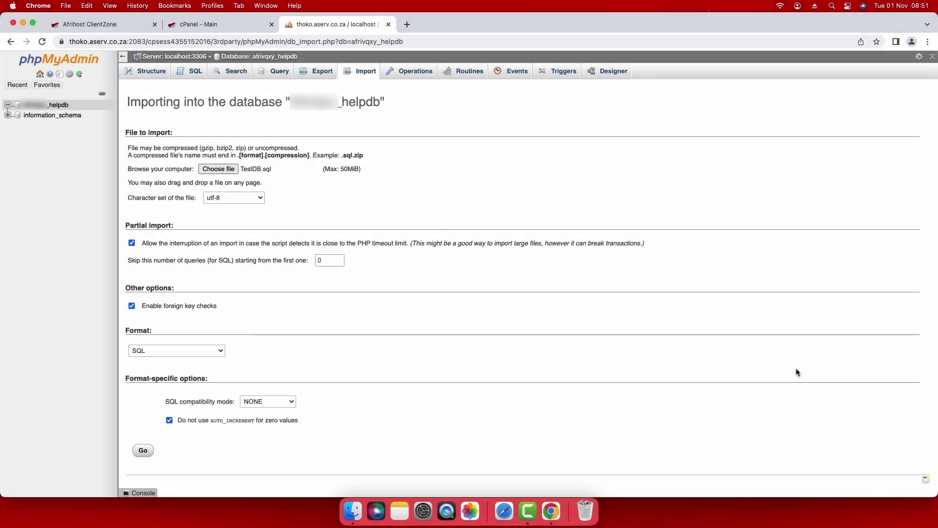
pyautogui.click(143, 449)
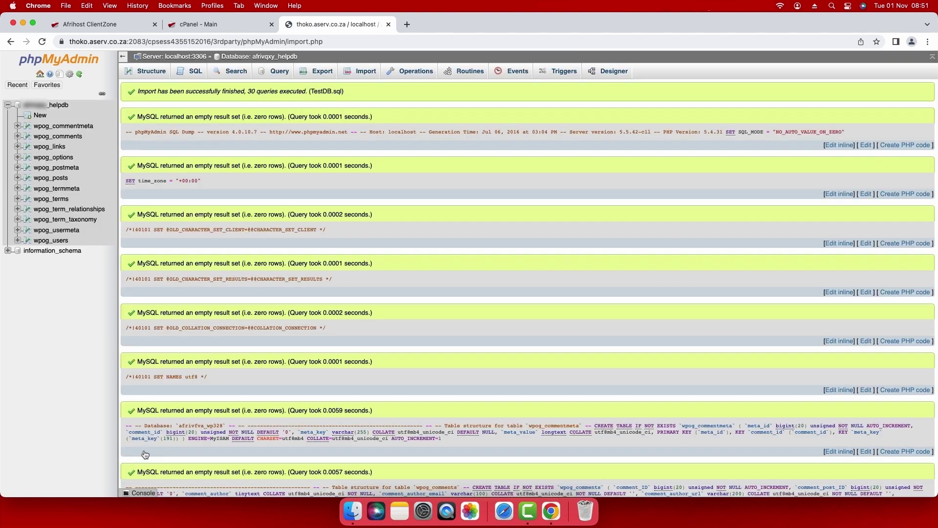